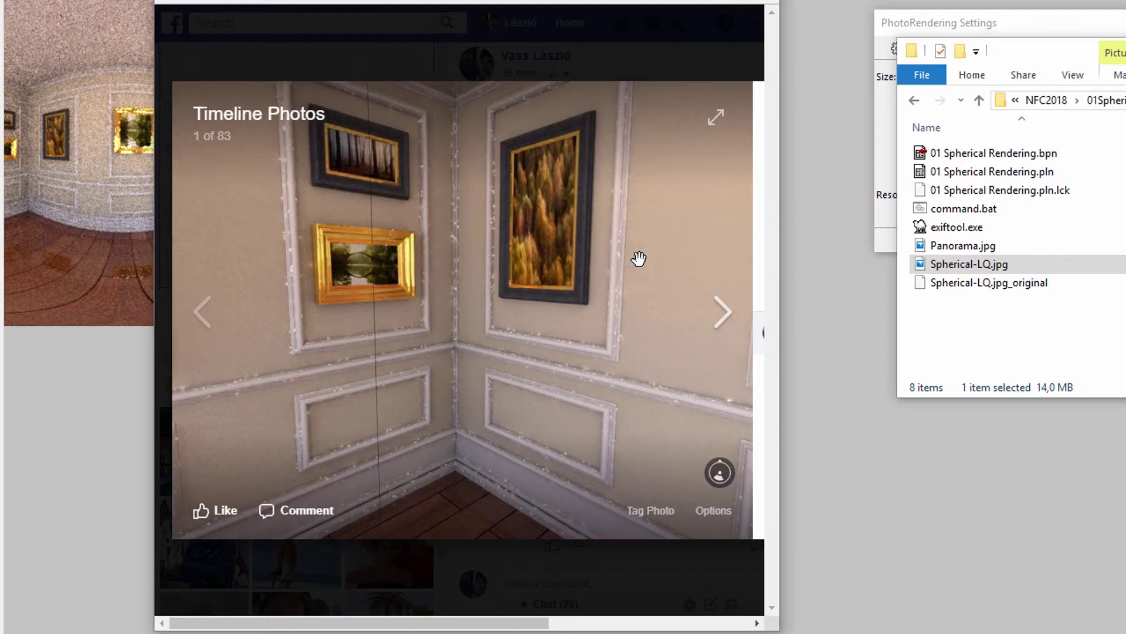
# Step: Look around the gallery room in the Facebook 360-degree photo
pyautogui.moveTo(638, 257); pyautogui.dragTo(433, 273)
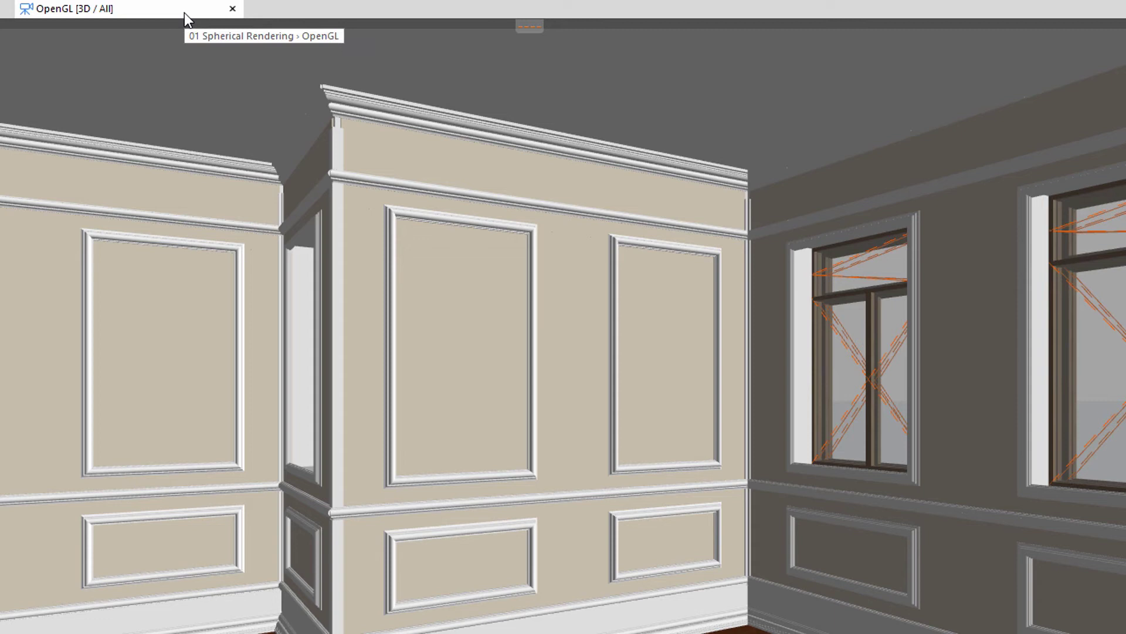
# Step: Open the 3D view's perspective projection settings and check that Camera Z and Target Z match
pyautogui.rightClick(293, 95)
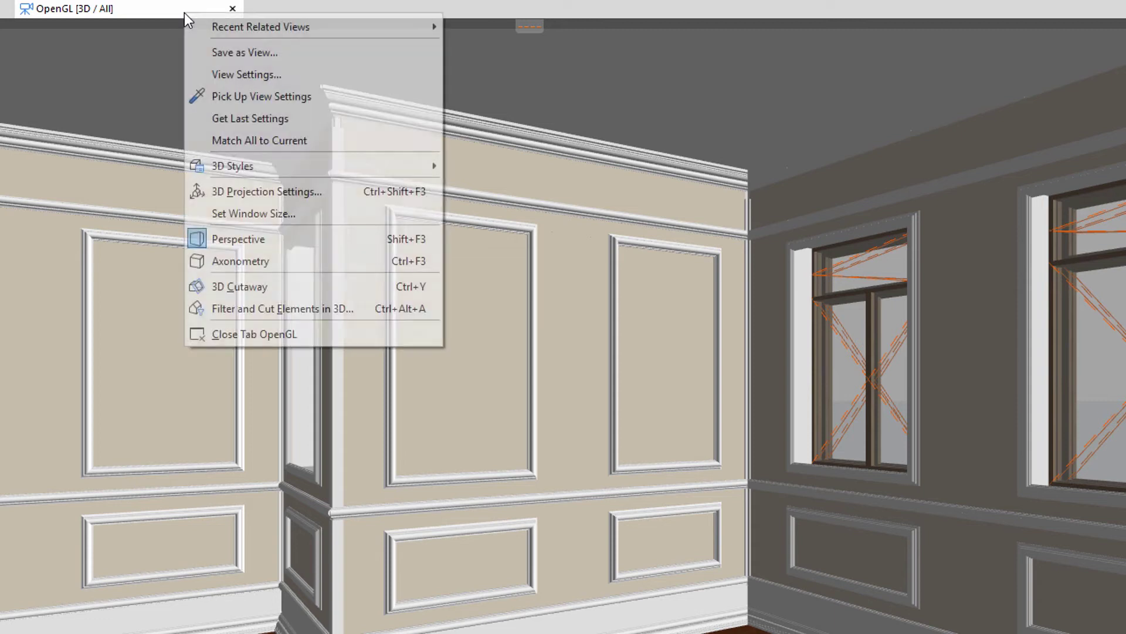
pyautogui.click(322, 196)
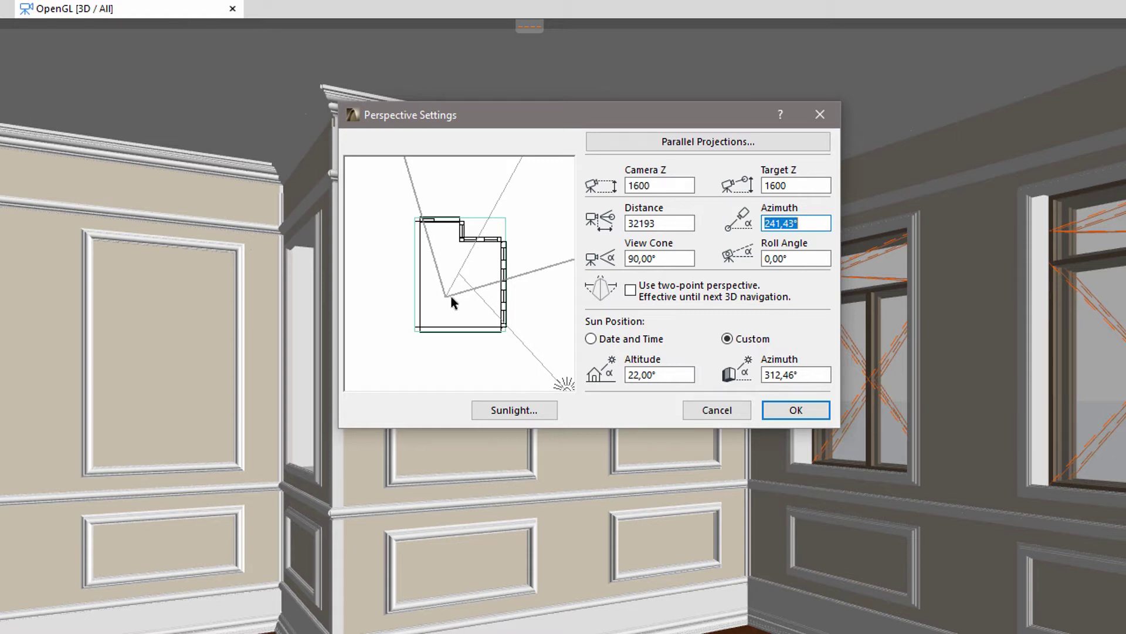
pyautogui.doubleClick(666, 186)
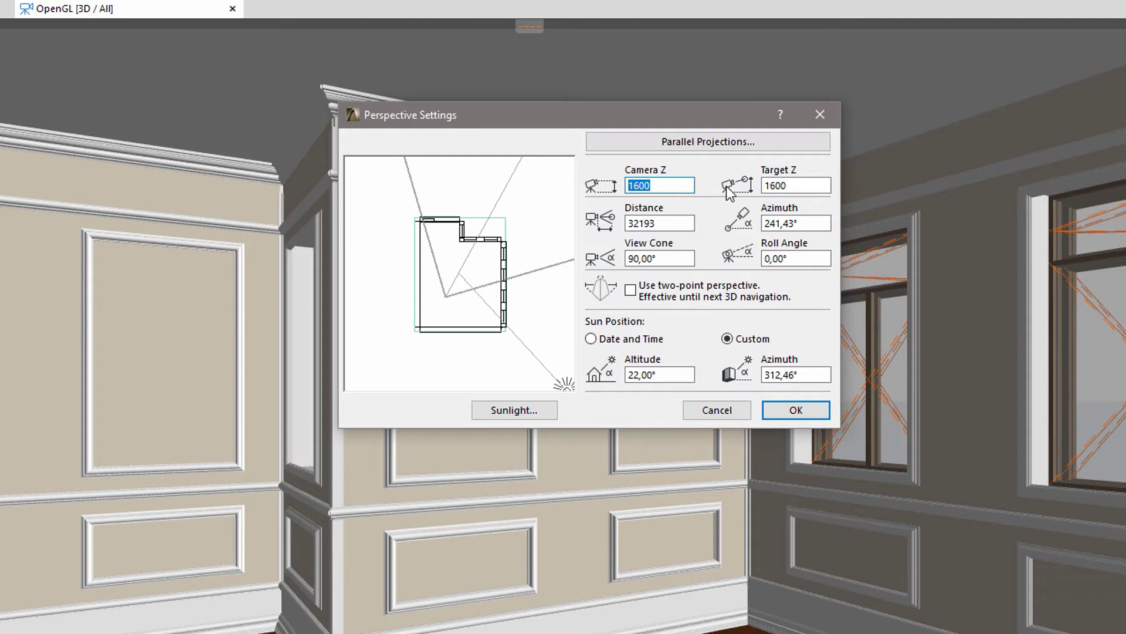
pyautogui.doubleClick(795, 186)
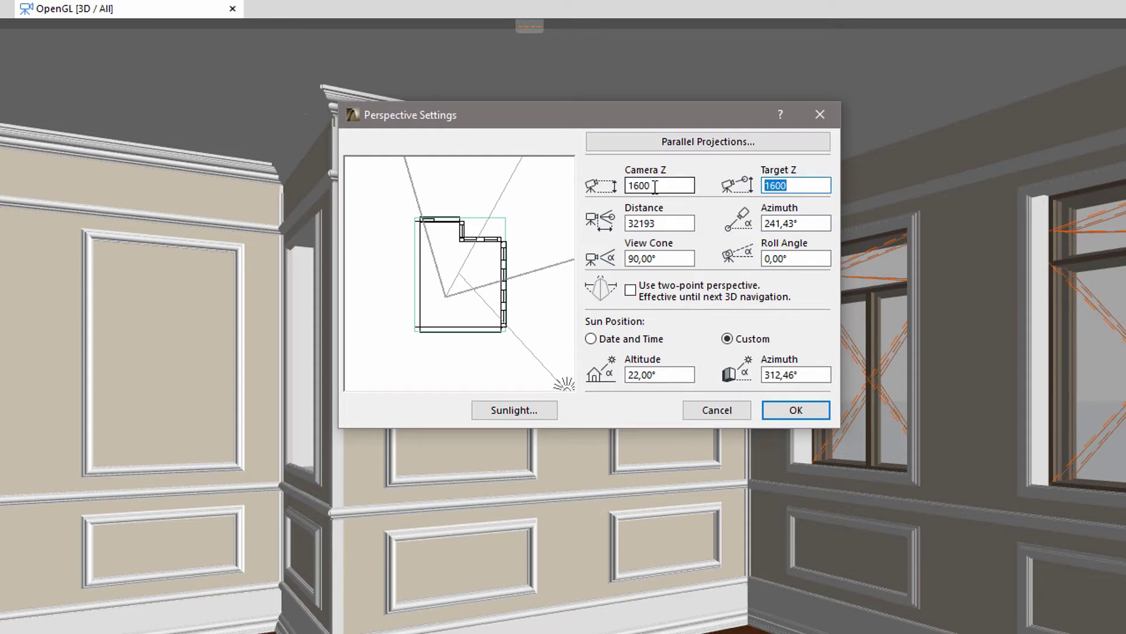
pyautogui.click(792, 185)
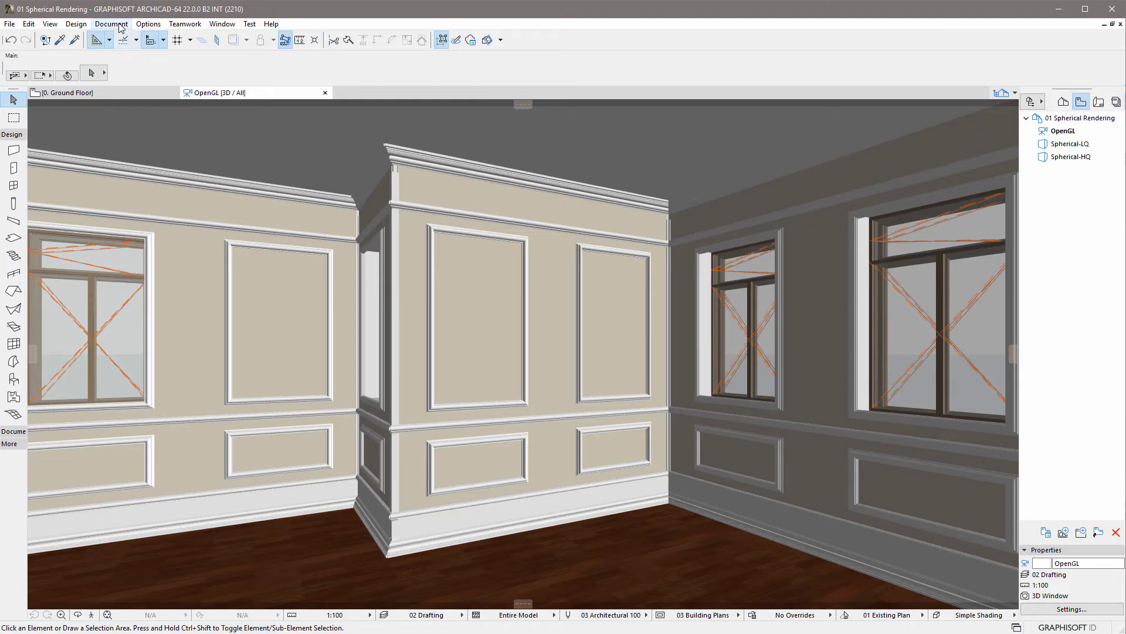
# Step: Open the PhotoRendering Settings and enable the Spherical Camera for the CineRender engine
pyautogui.click(113, 24)
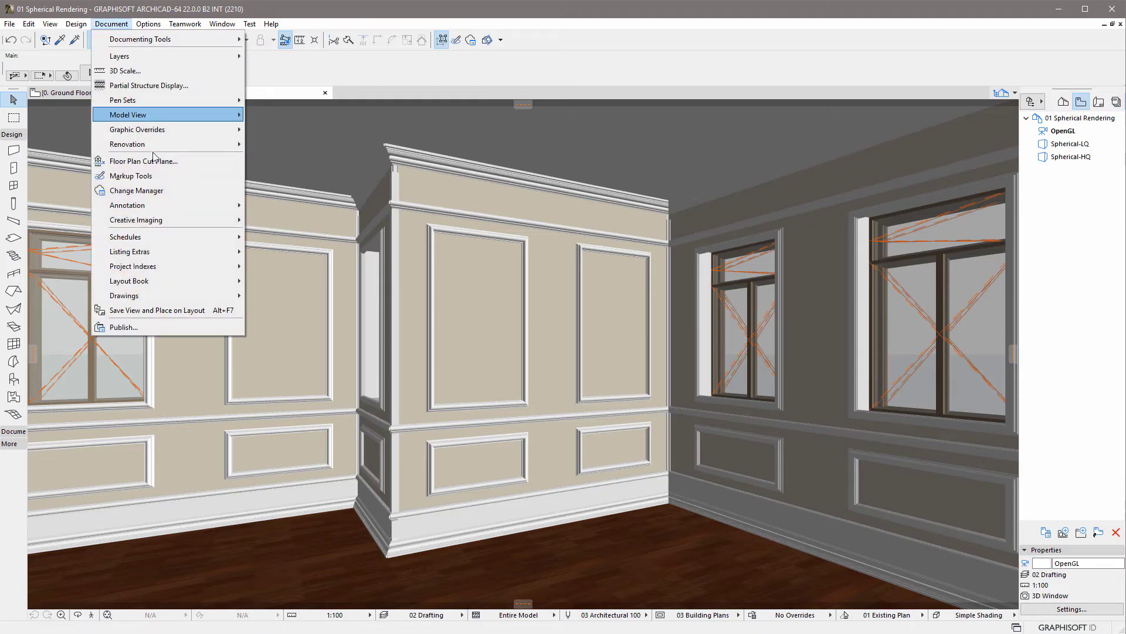
pyautogui.moveTo(166, 216)
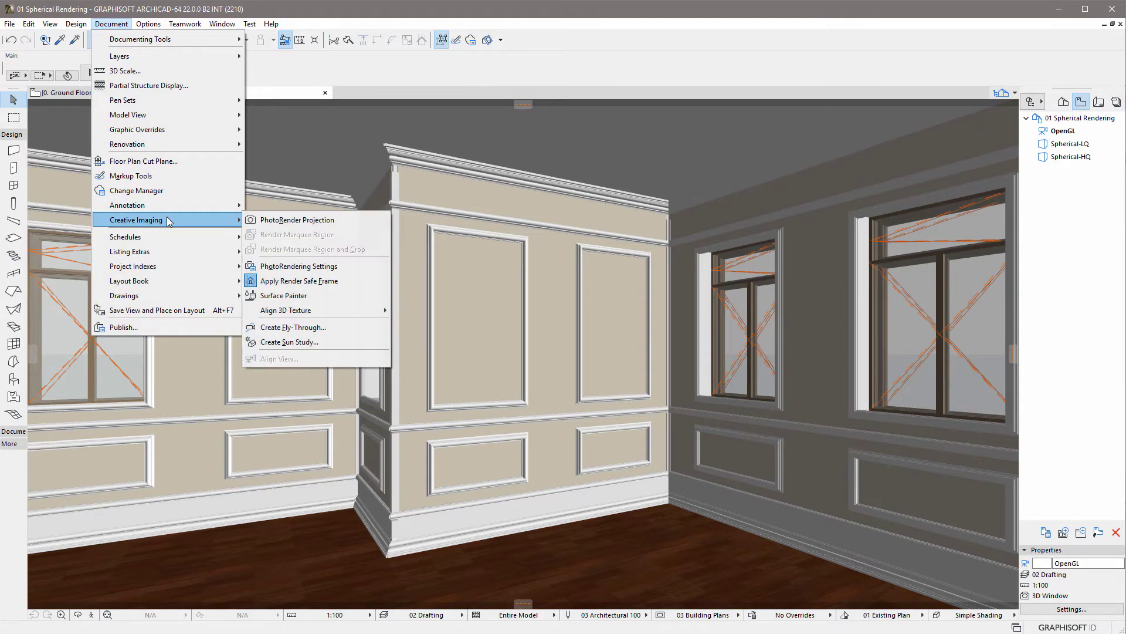
pyautogui.click(338, 267)
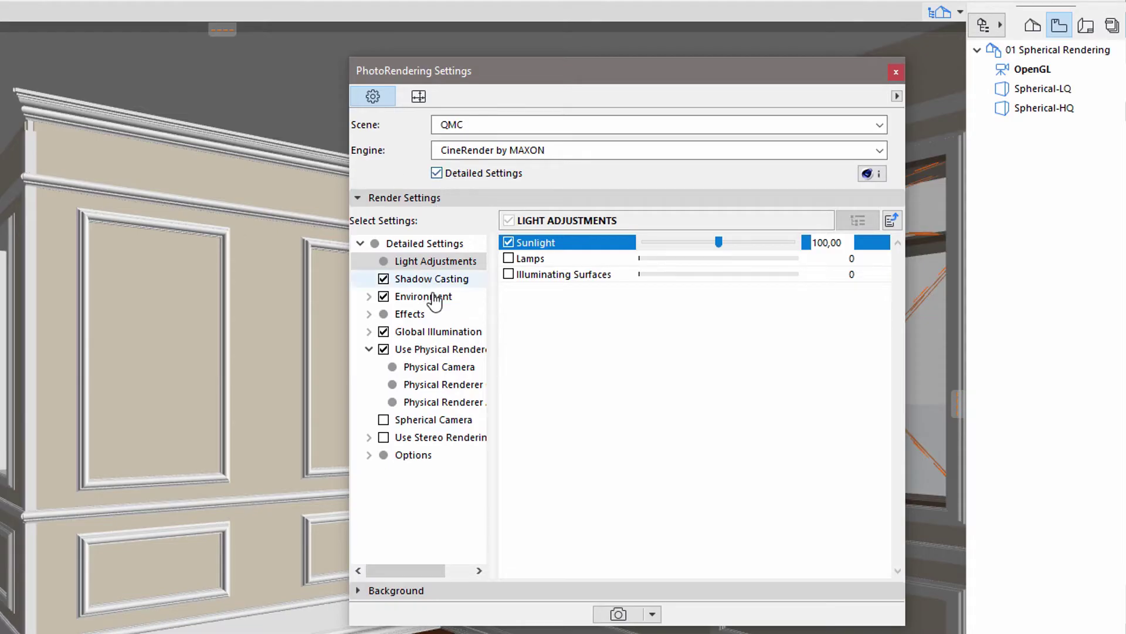
pyautogui.click(436, 420)
pyautogui.click(383, 419)
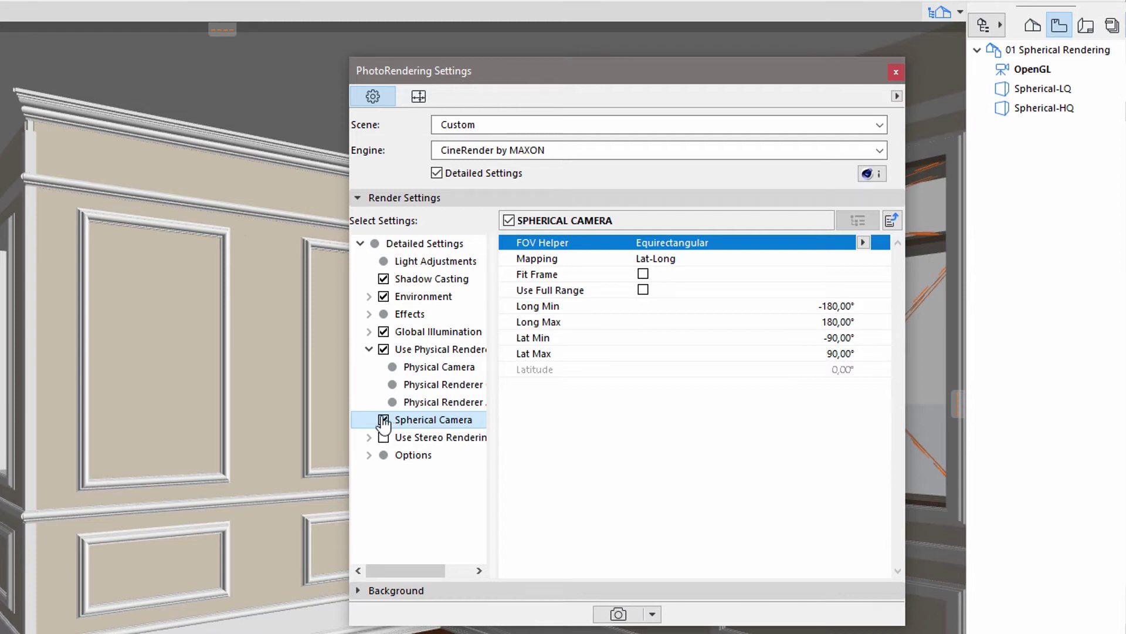
# Step: Review the Spherical Camera's FOV Helper and Mapping options, keeping Equirectangular and Lat-Long
pyautogui.click(863, 242)
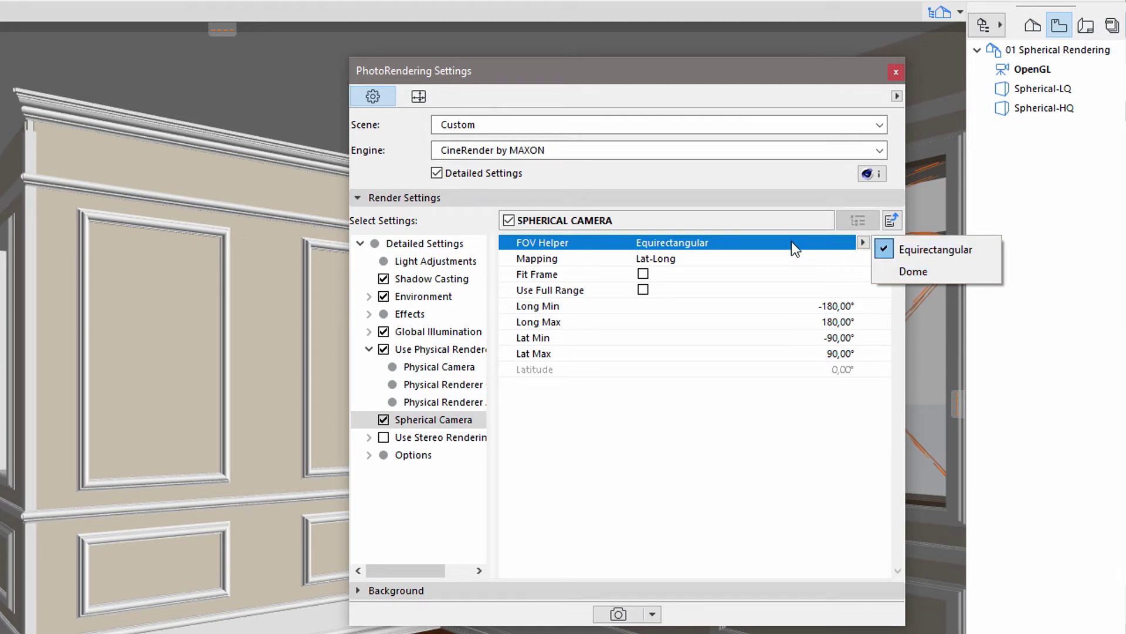
pyautogui.click(803, 259)
pyautogui.click(863, 260)
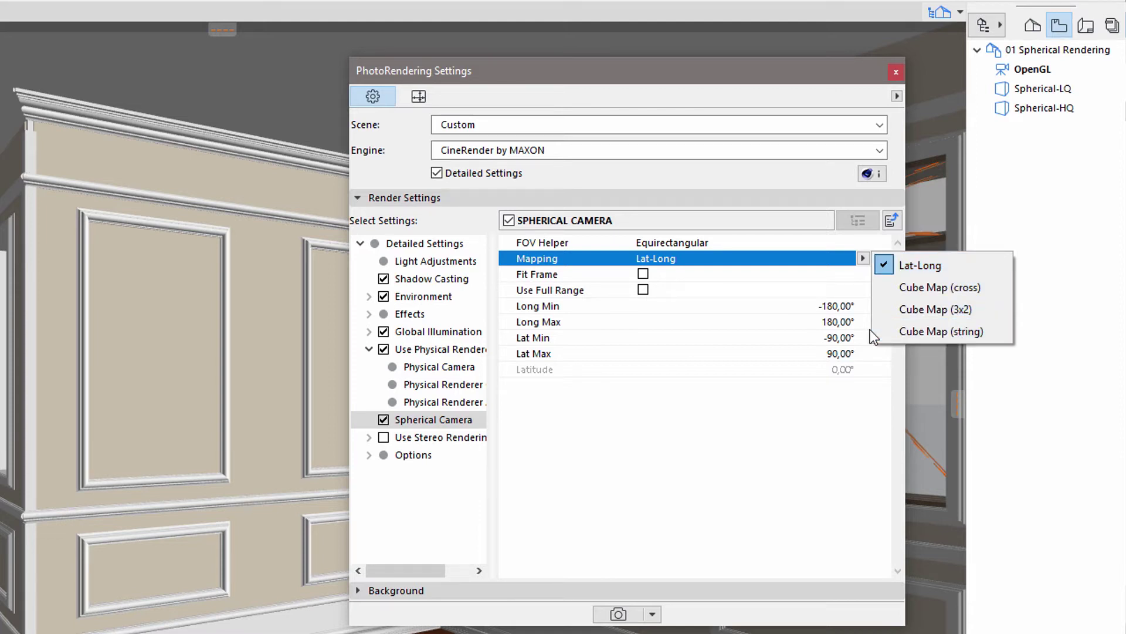
pyautogui.click(826, 253)
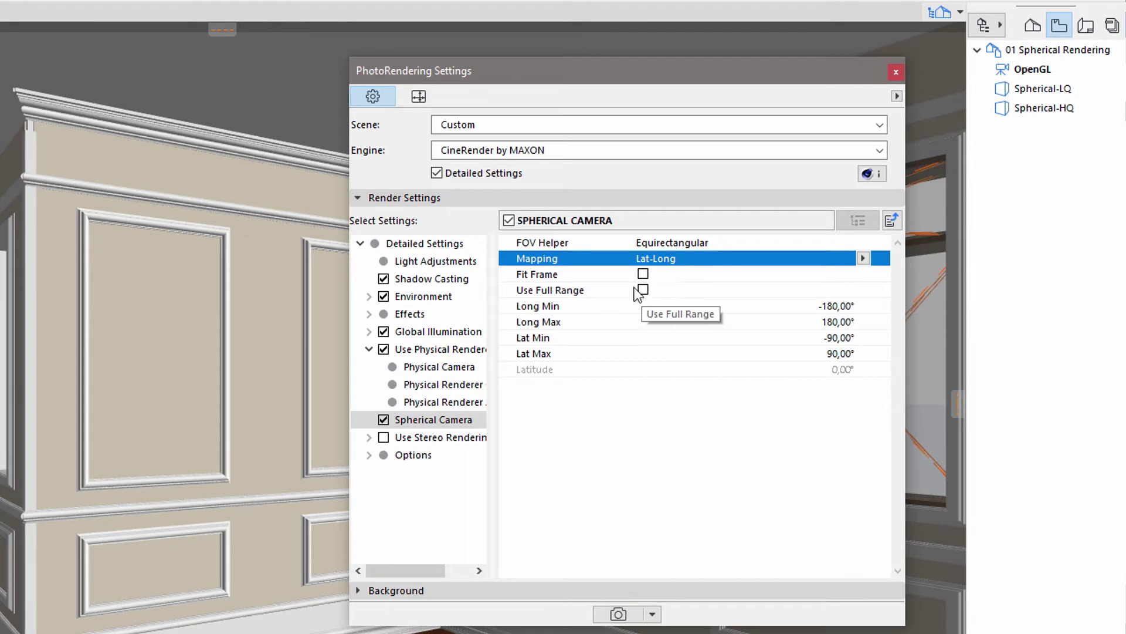
# Step: Turn on Use Full Range for the Spherical Camera
pyautogui.click(605, 275)
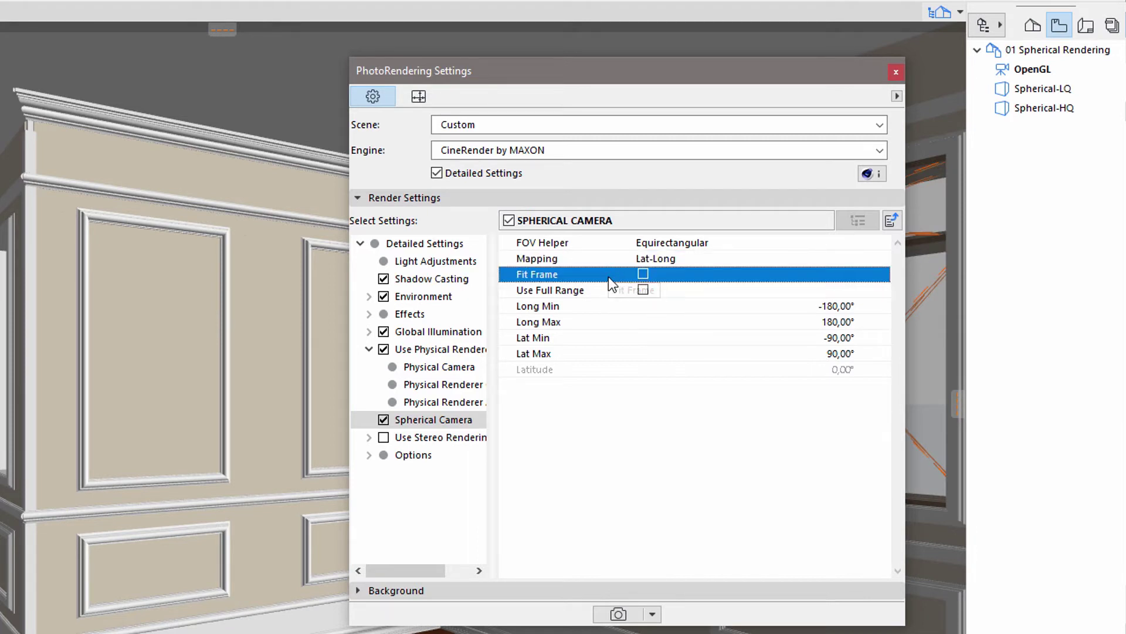
pyautogui.click(643, 291)
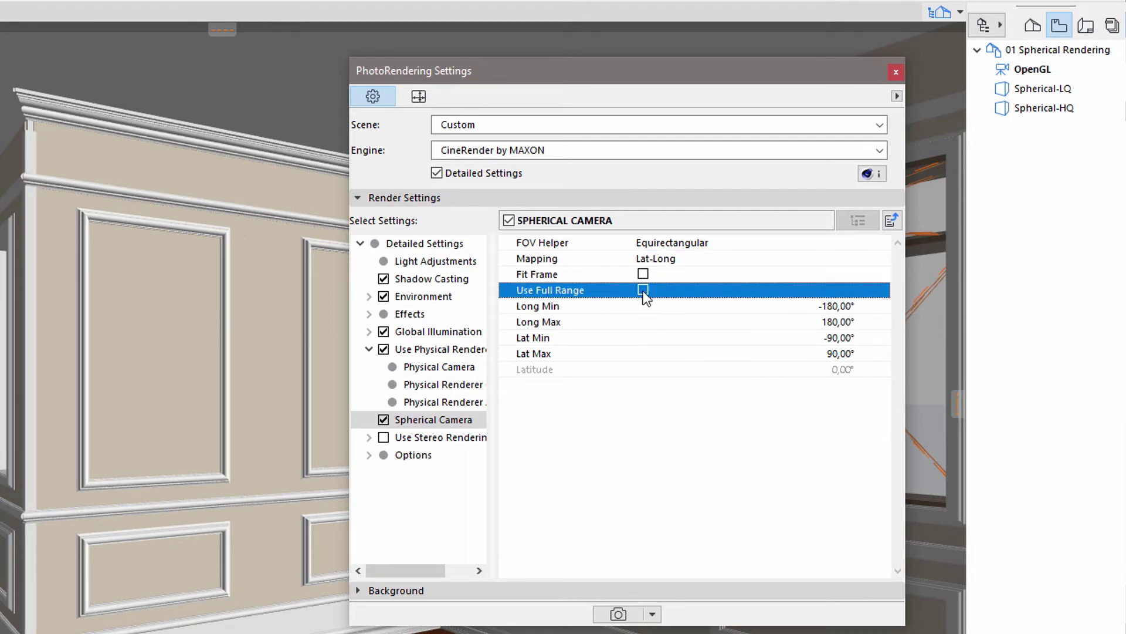
pyautogui.click(643, 290)
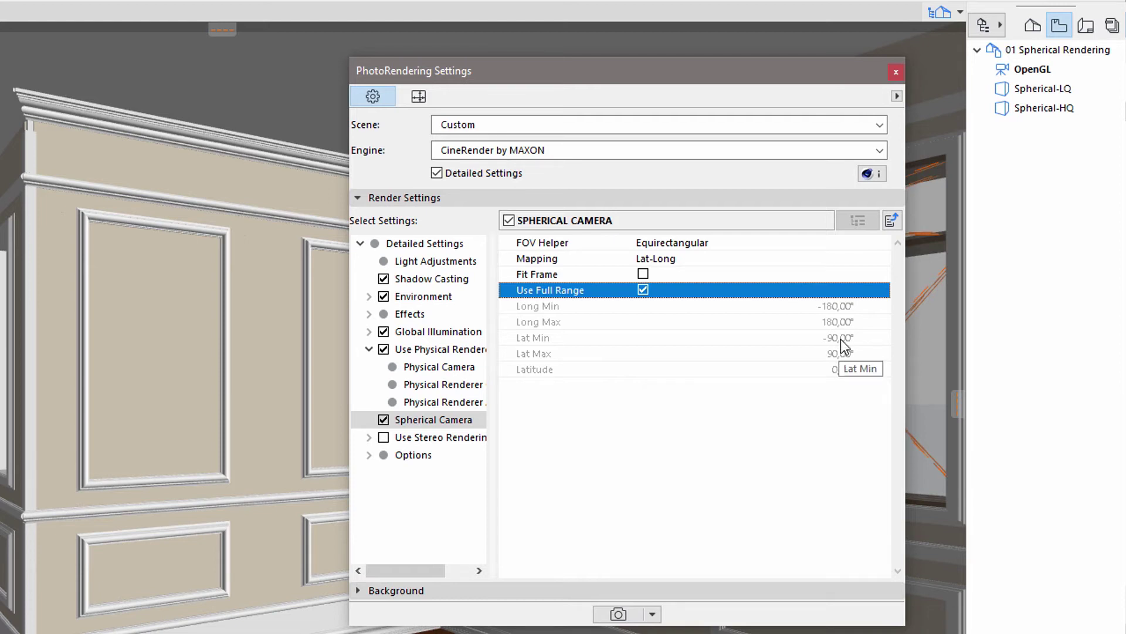
pyautogui.click(779, 483)
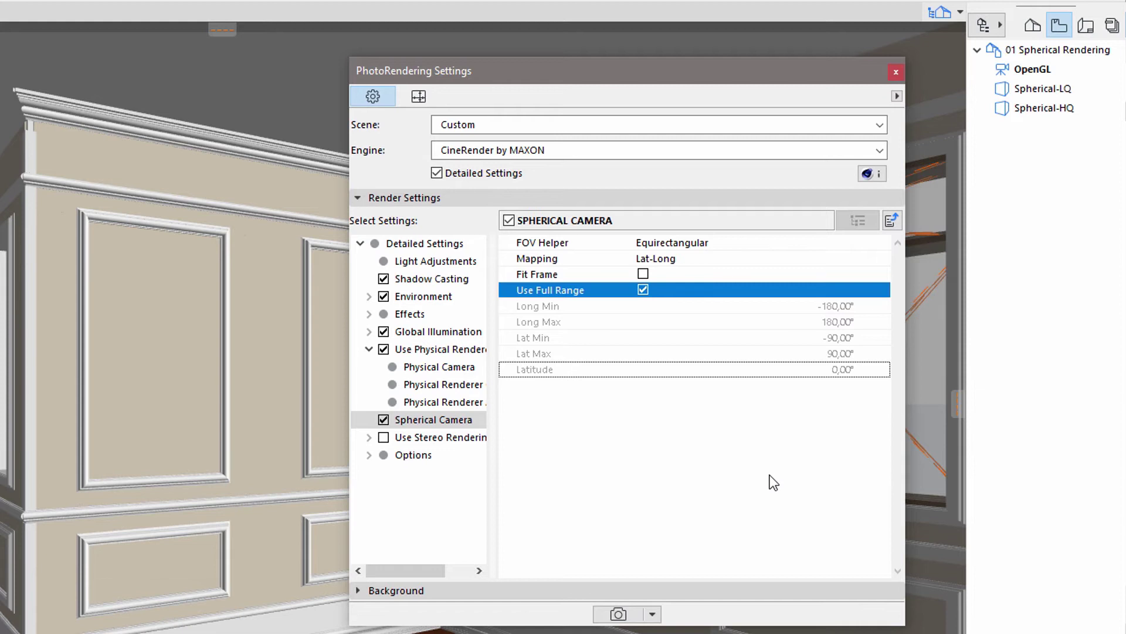
# Step: Check the output image size and render the equirectangular spherical picture
pyautogui.click(415, 96)
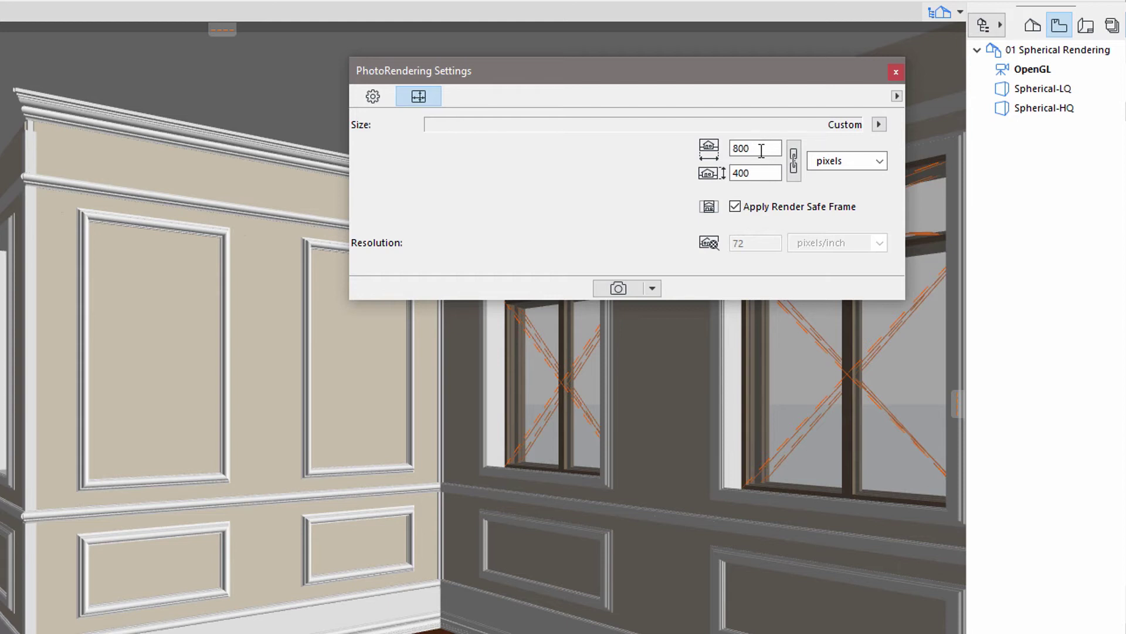
pyautogui.click(752, 151)
pyautogui.click(384, 95)
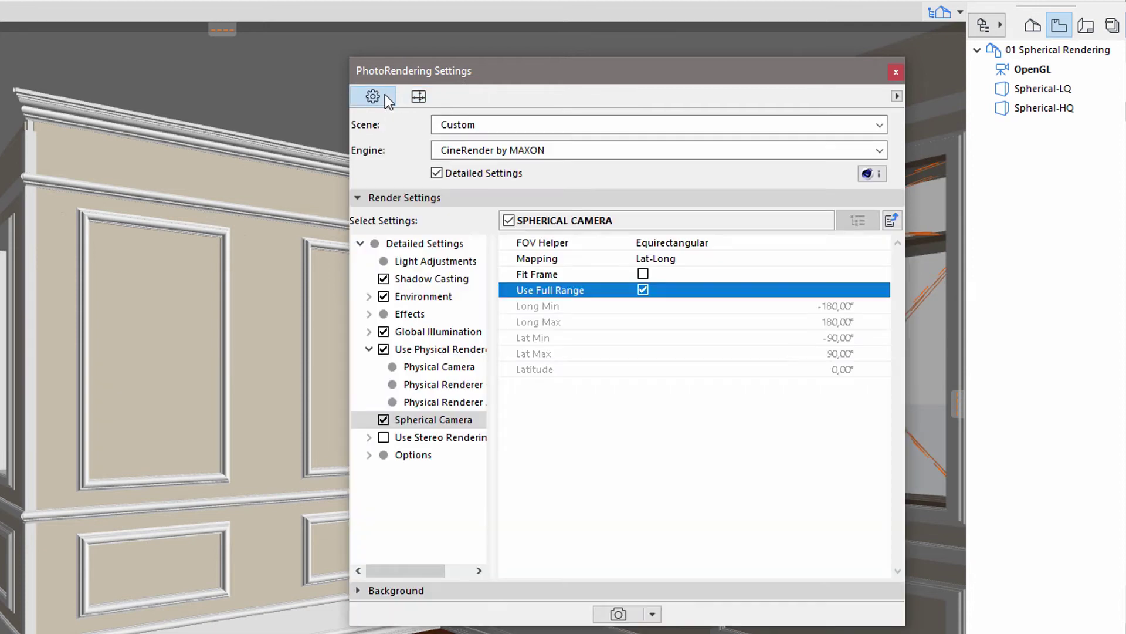
pyautogui.click(620, 614)
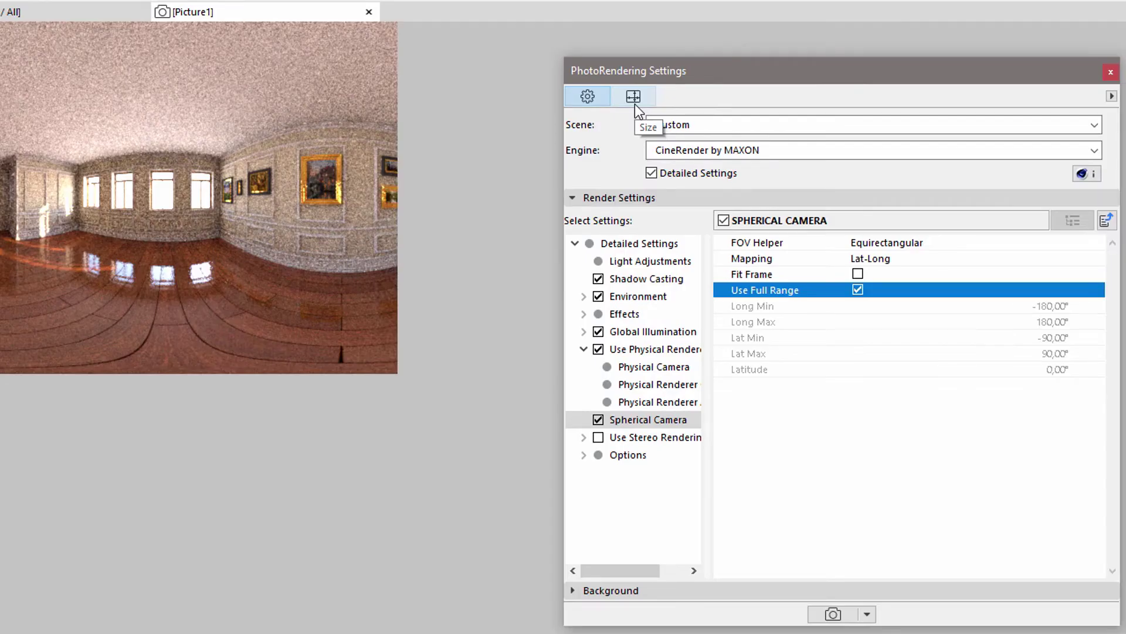
# Step: Recheck the render size, and open Spherical-LQ.jpg from the 01SphericalRendering folder in File Explorer
pyautogui.click(634, 101)
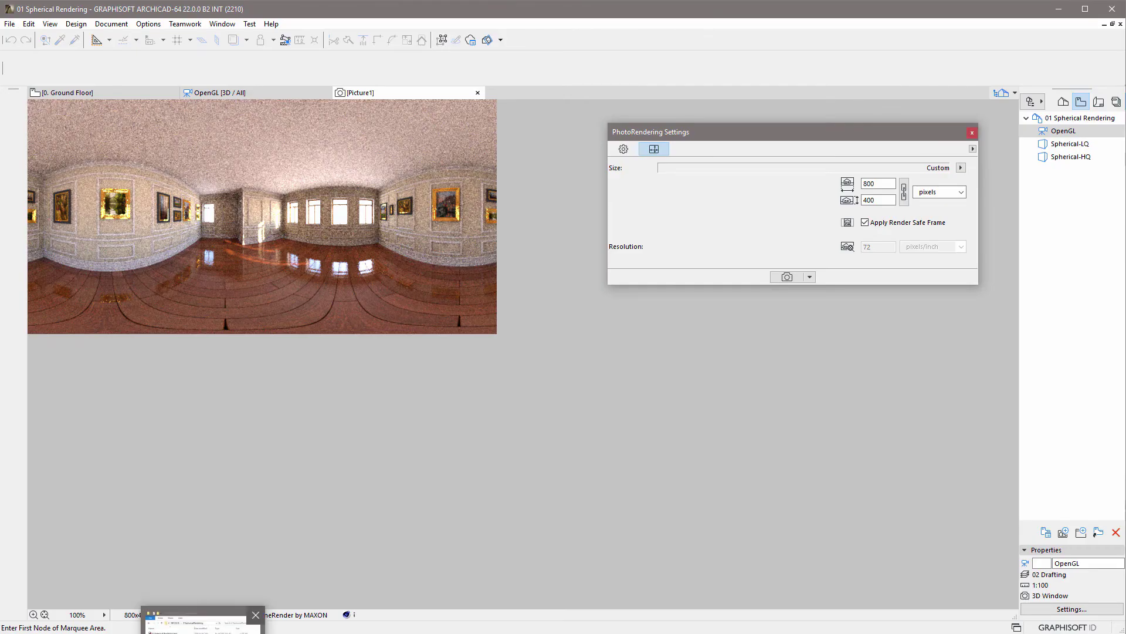
pyautogui.click(204, 632)
pyautogui.click(690, 297)
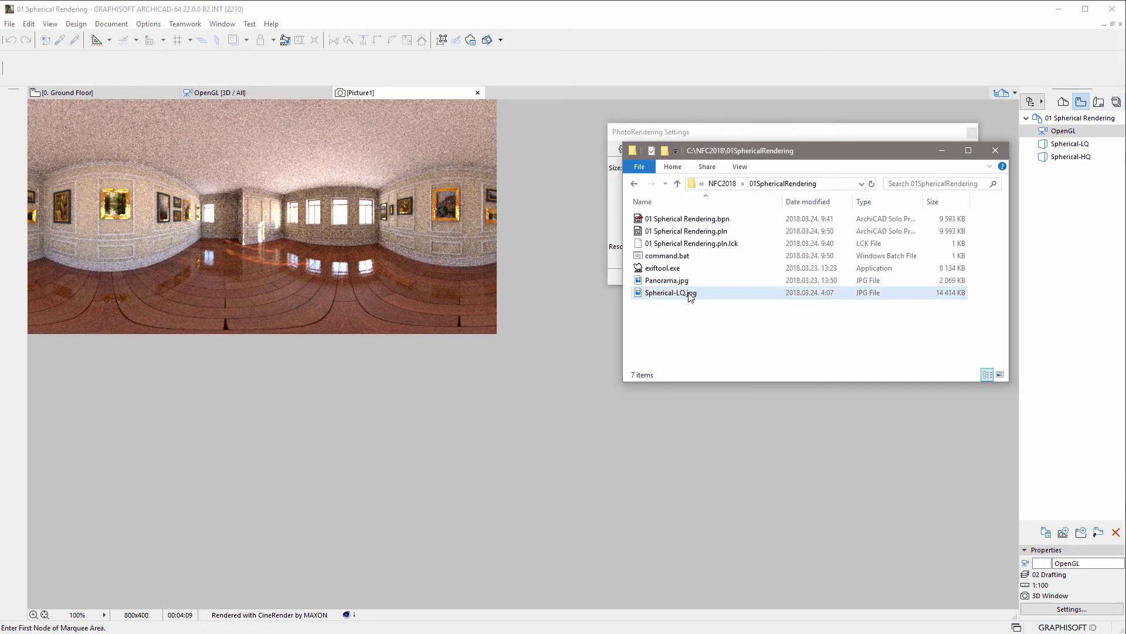
pyautogui.doubleClick(690, 294)
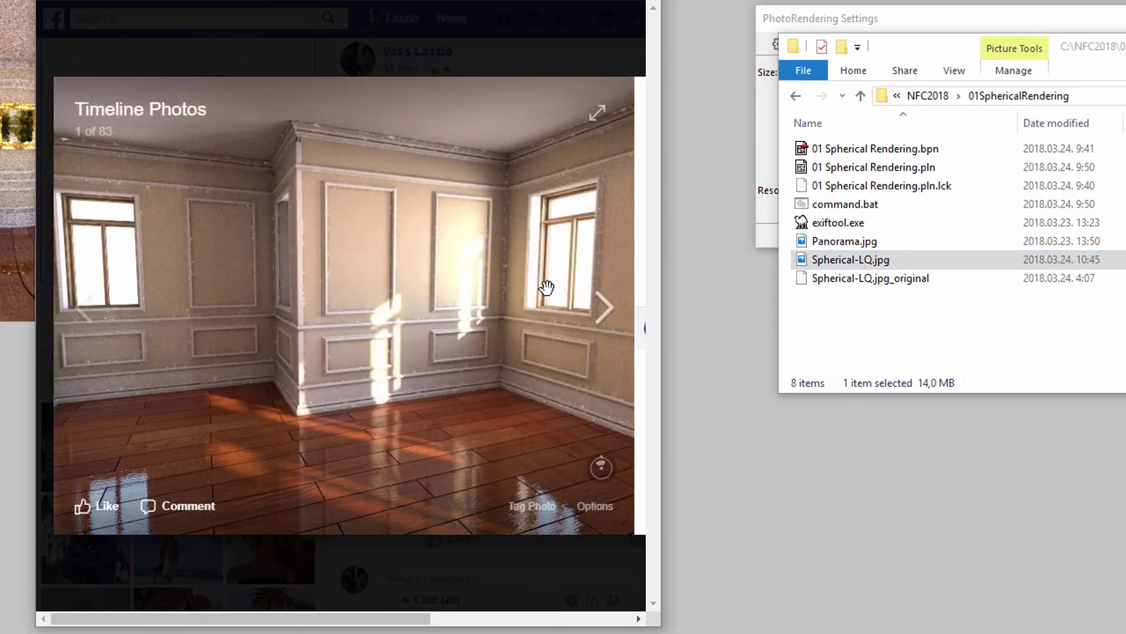
# Step: Look around the walls, ceiling and floor of the uploaded spherical rendering in the Facebook photo viewer
pyautogui.moveTo(533, 269); pyautogui.dragTo(127, 319)
pyautogui.moveTo(541, 423); pyautogui.dragTo(271, 299)
pyautogui.moveTo(480, 197)
pyautogui.mouseDown()
pyautogui.moveTo(201, 258)
pyautogui.moveTo(493, 256)
pyautogui.moveTo(78, 343)
pyautogui.mouseUp()
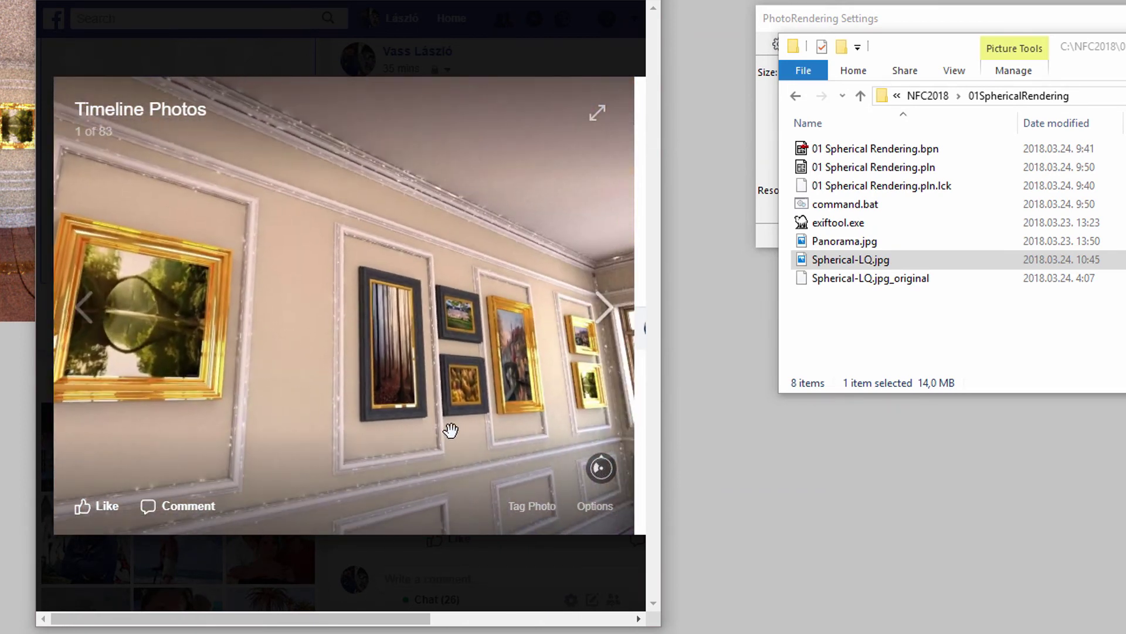
pyautogui.moveTo(461, 431); pyautogui.dragTo(178, 262)
pyautogui.moveTo(450, 230); pyautogui.dragTo(384, 420)
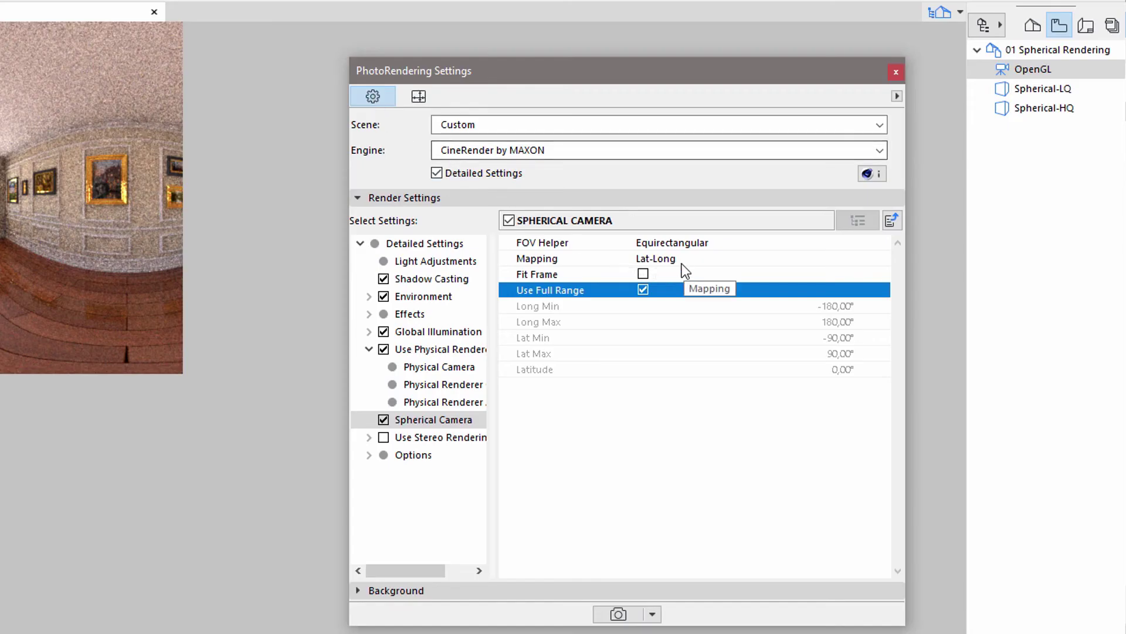
# Step: Render the spherical view with Cube Map (cross) mapping and the image height set to 600 pixels
pyautogui.click(717, 259)
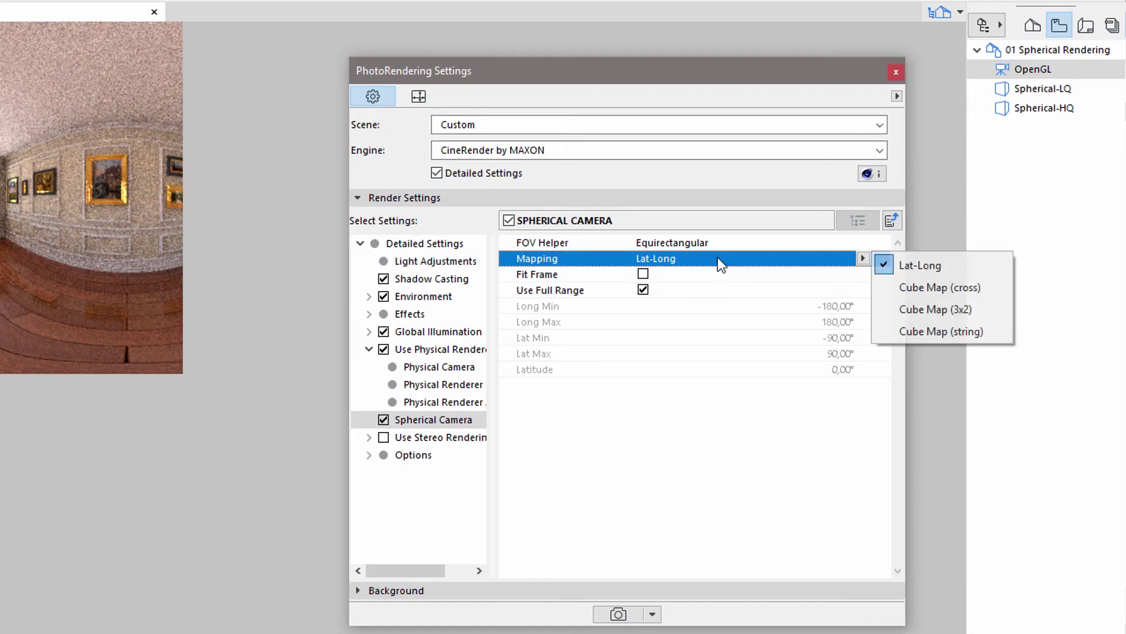
pyautogui.click(935, 287)
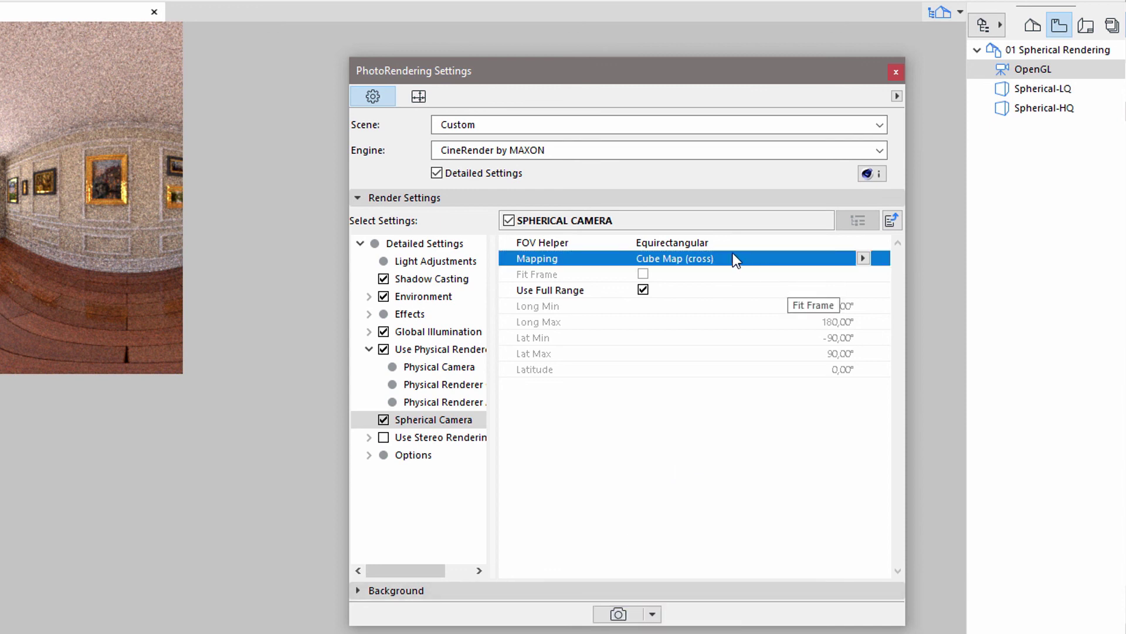
pyautogui.click(416, 96)
pyautogui.doubleClick(741, 149)
pyautogui.doubleClick(730, 173)
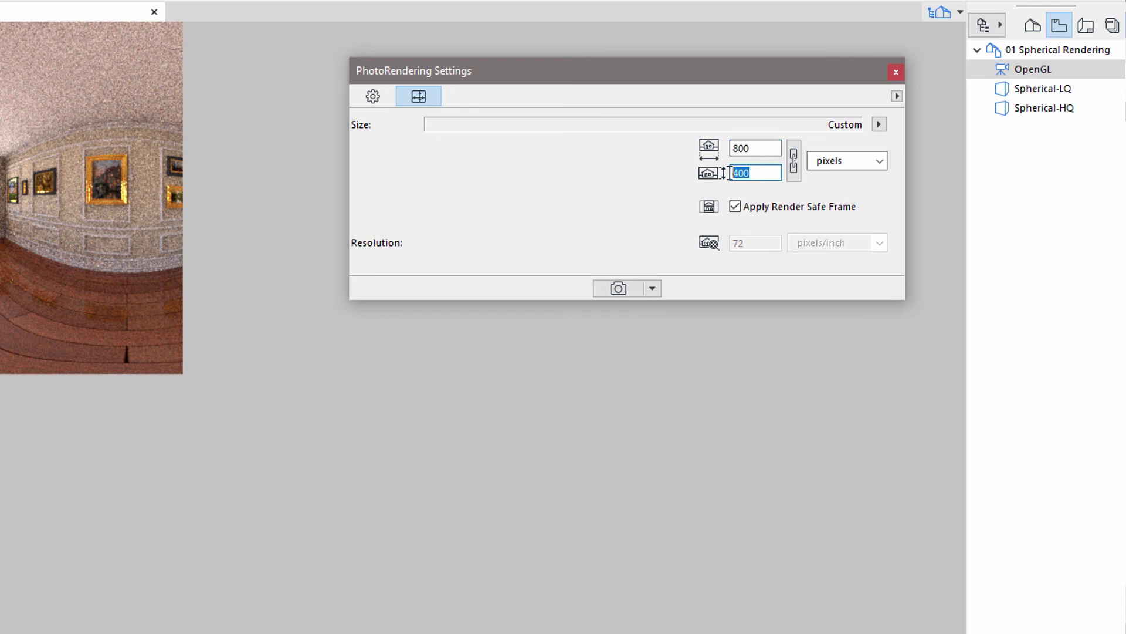
pyautogui.write('600')
pyautogui.click(617, 287)
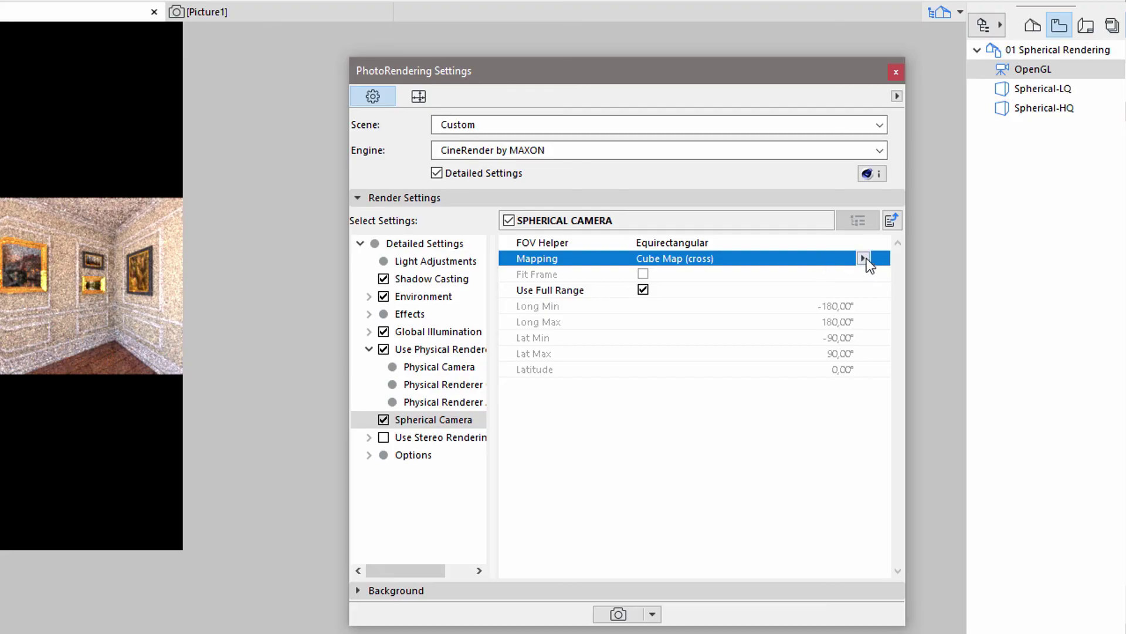
# Step: Open the Spherical Camera's Mapping options
pyautogui.click(950, 257)
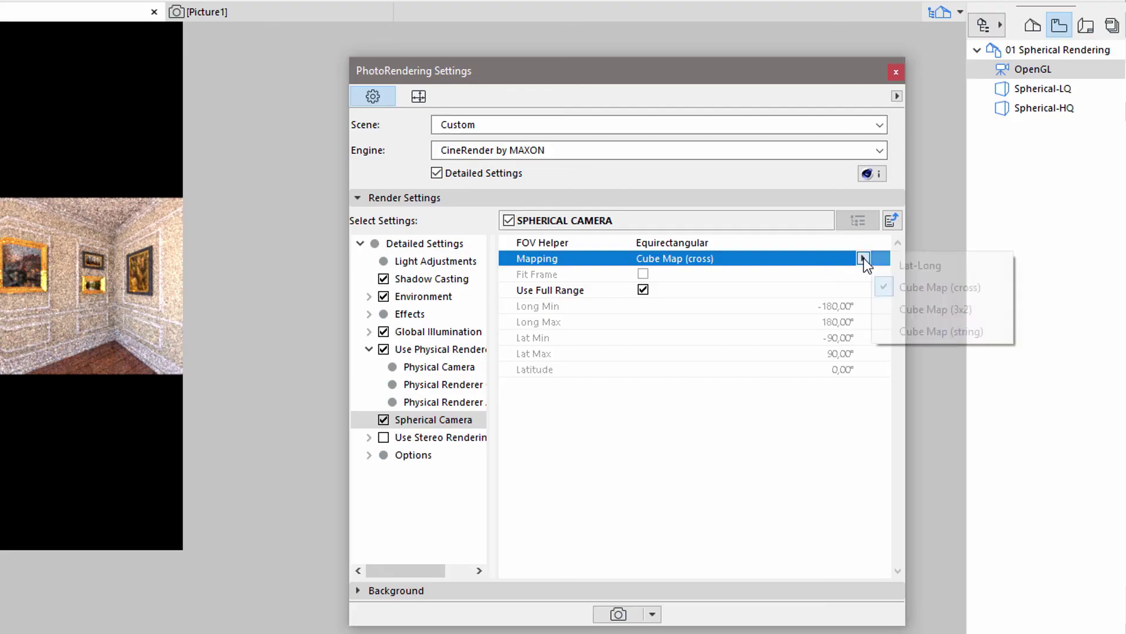